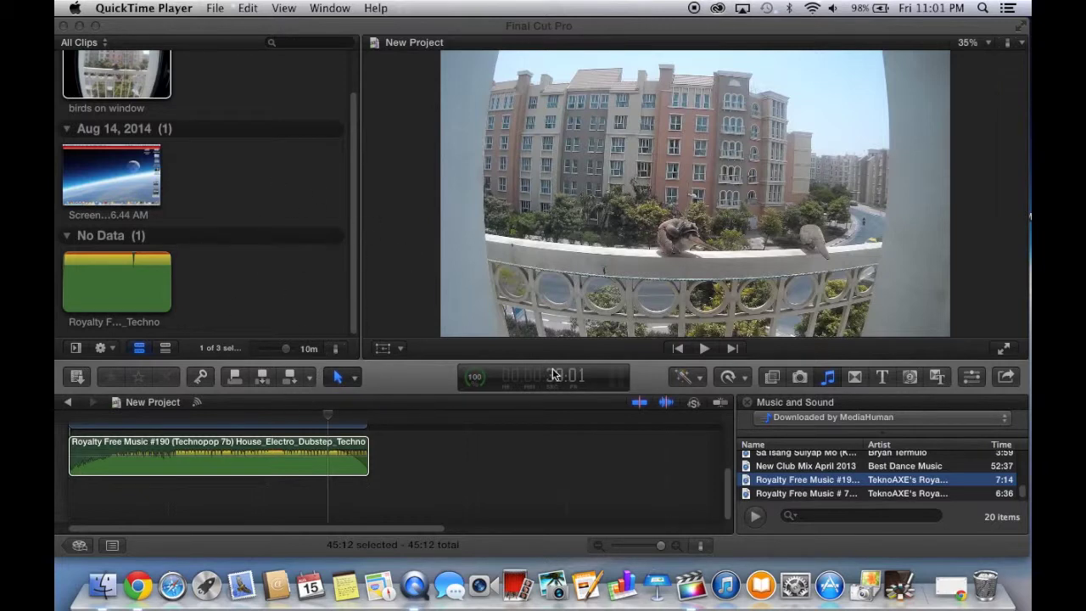
Play the birds footage in New Project through to its end at 45:11.
left_click(704, 349)
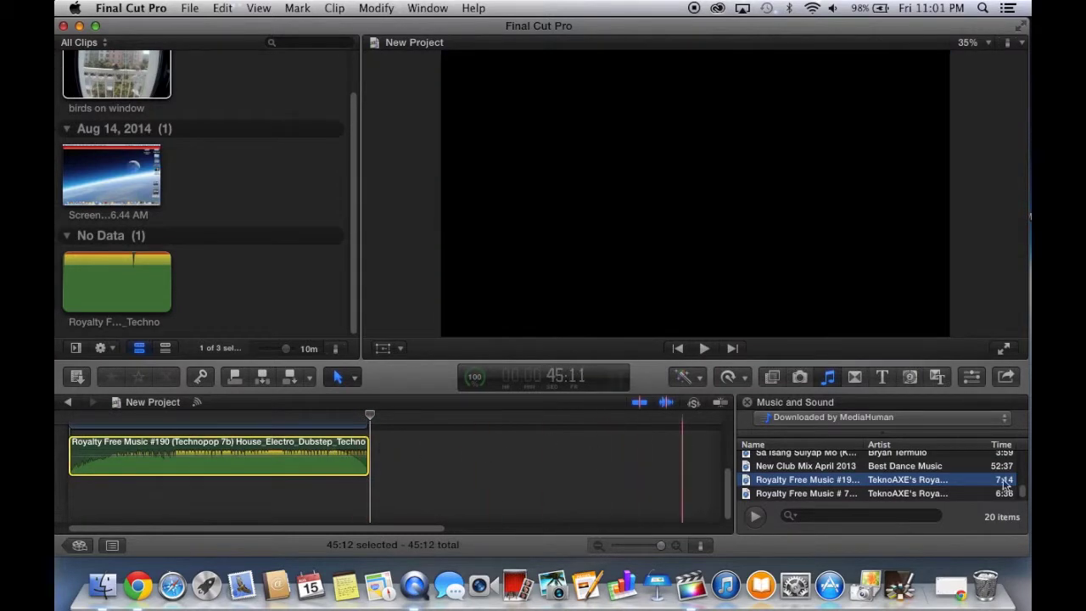
Share New Project as a Master File, showing its 1920 x 1080, 30 fps QuickTime export info.
left_click(1008, 378)
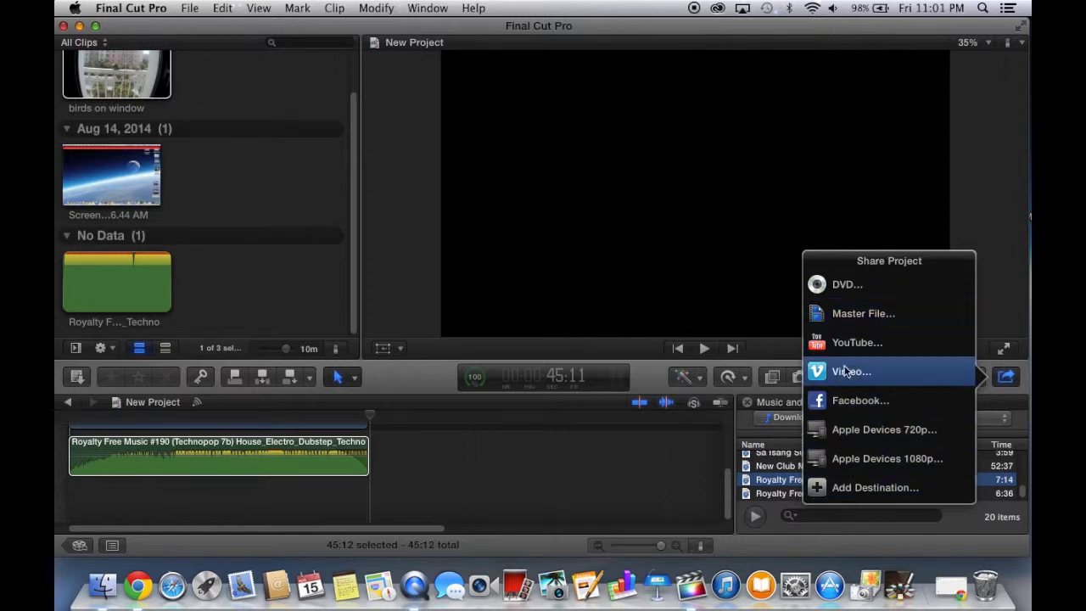
left_click(874, 315)
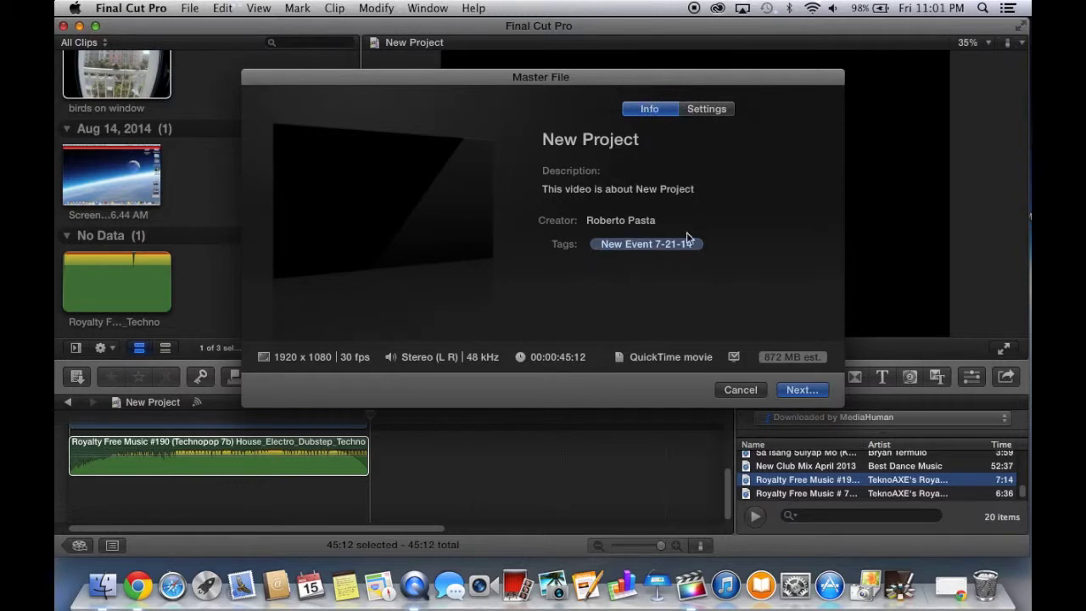
Confirm the master file settings are Apple ProRes 422 at 1920 x 1080, then proceed to saving.
left_click(707, 111)
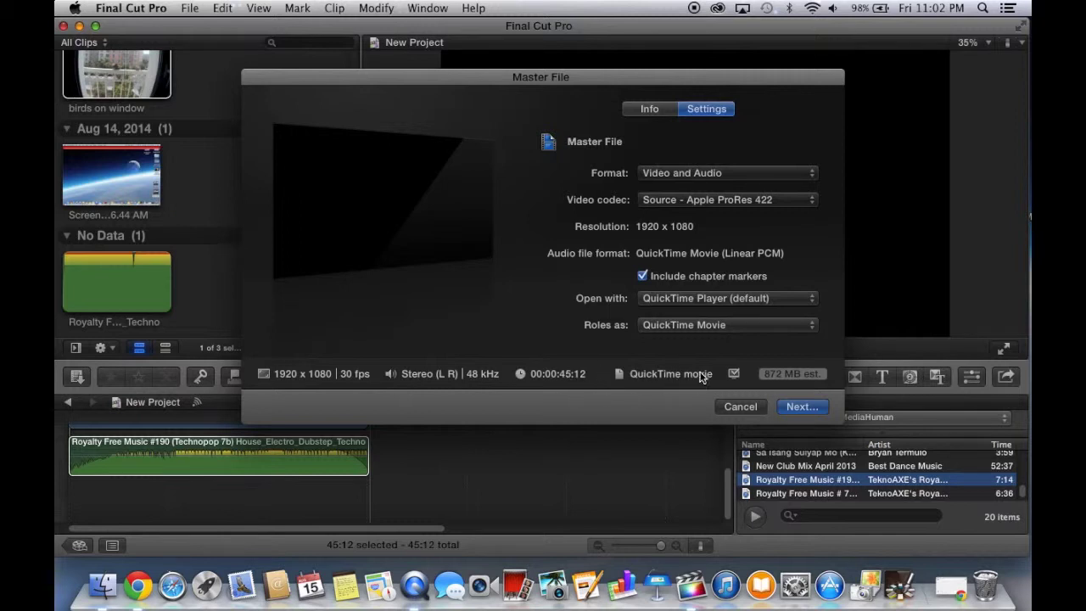
left_click(802, 407)
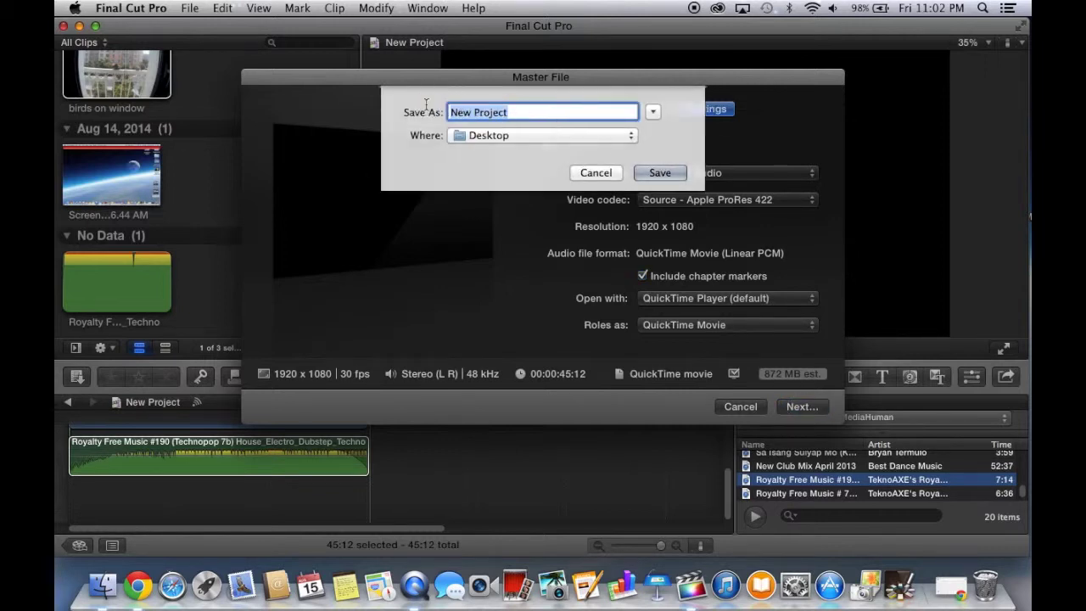
Save the exported master file to the Desktop as 'birds'.
type("birs")
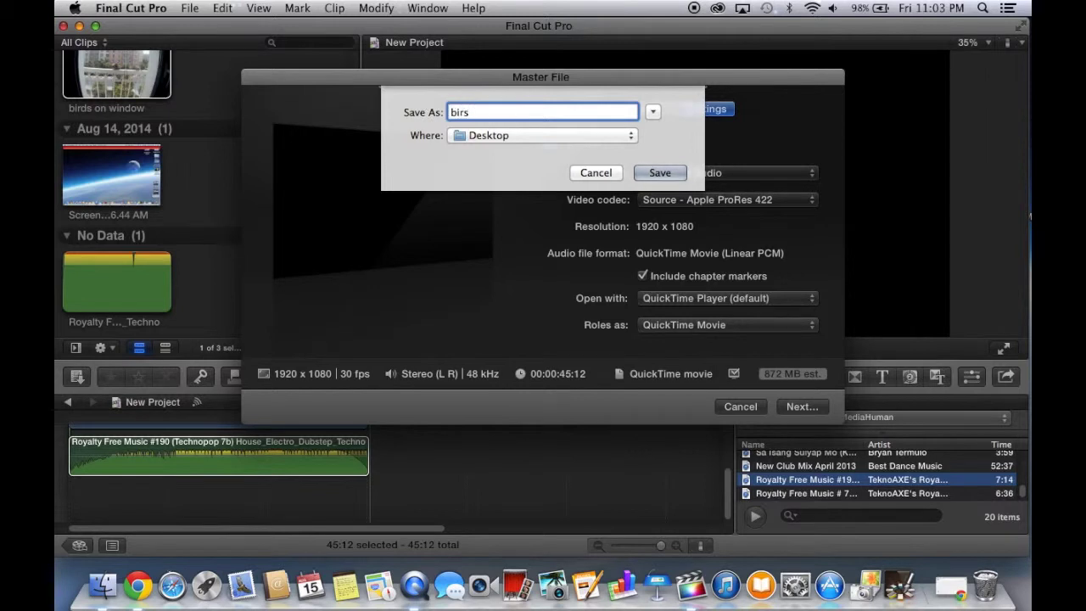
key("BackSpace")
type("ds")
left_click(662, 173)
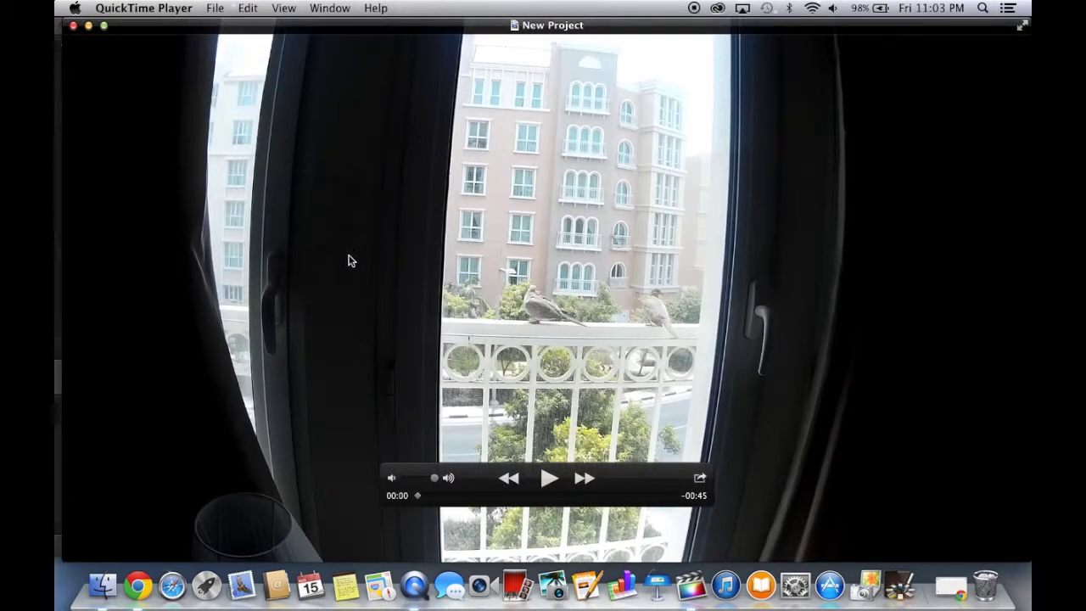
Play the birds movie in QuickTime, skipping ahead to the end, then close it and minimize Final Cut Pro.
left_click(549, 480)
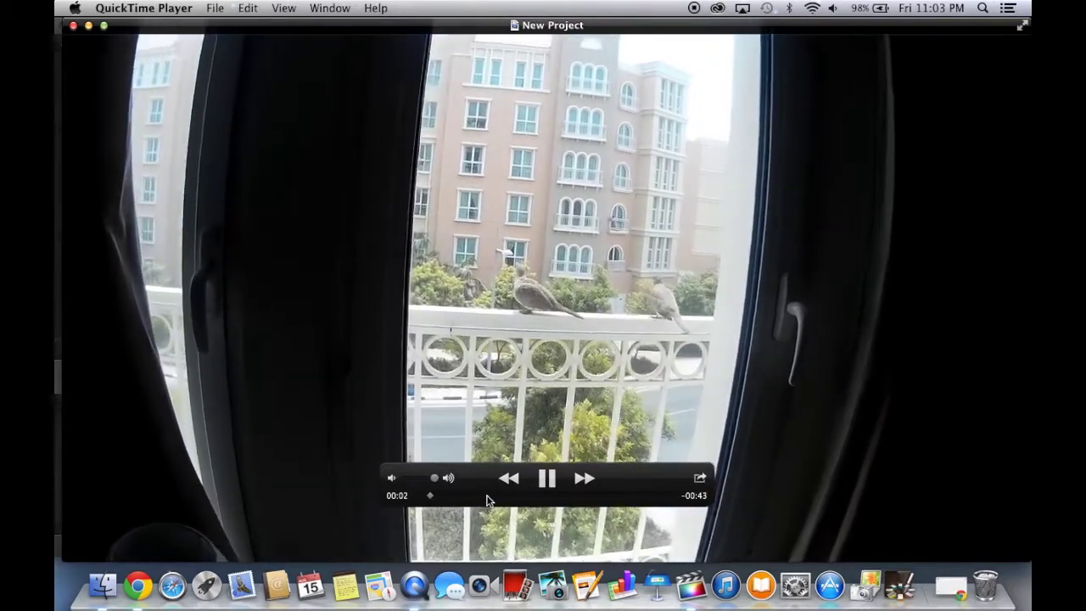
left_click(488, 498)
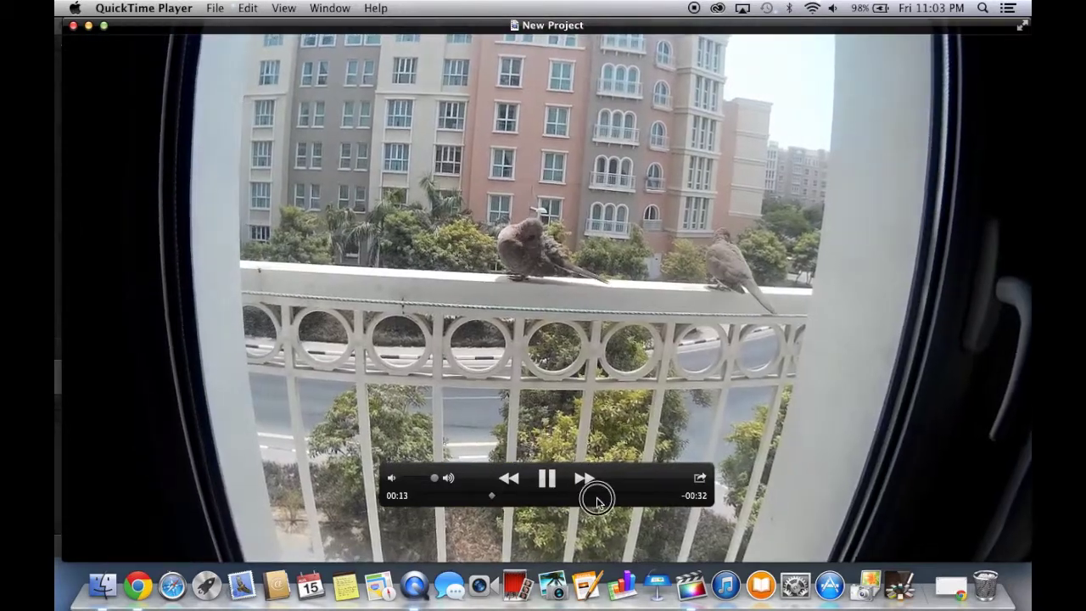
left_click(597, 497)
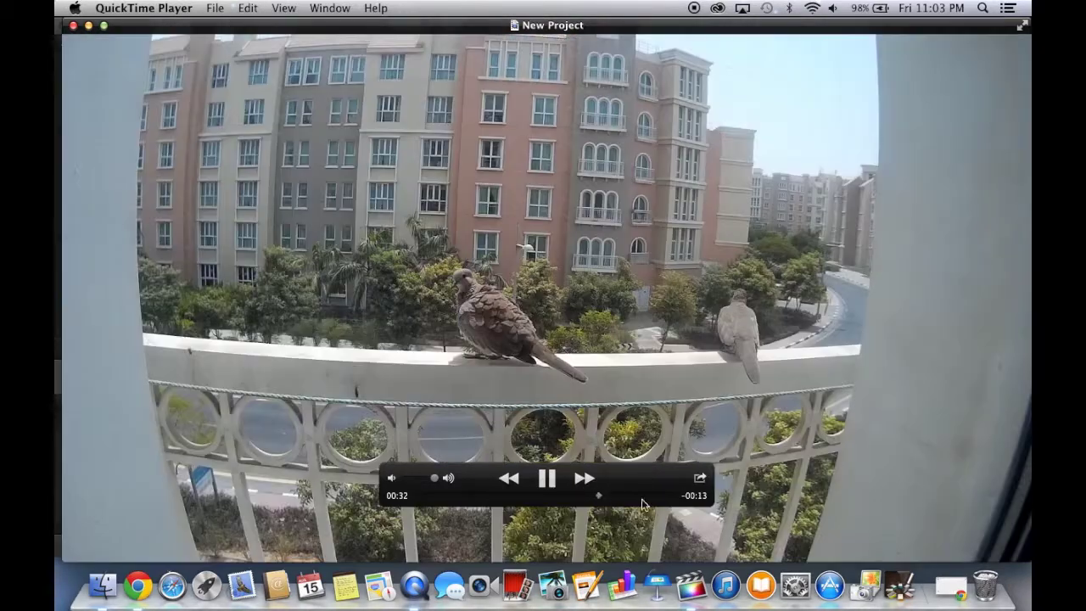
left_click(664, 496)
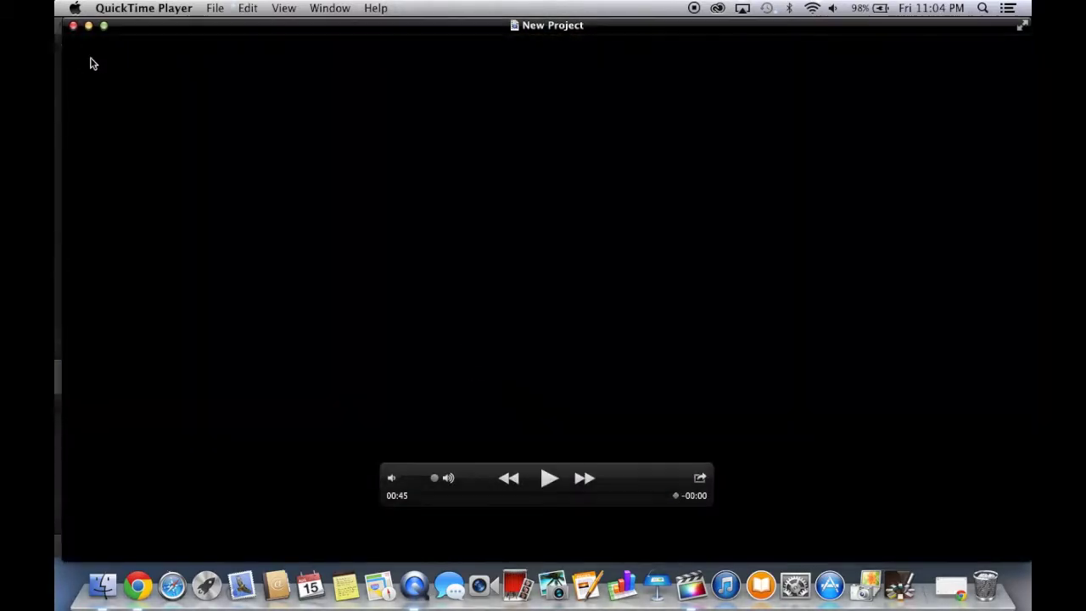
left_click(73, 25)
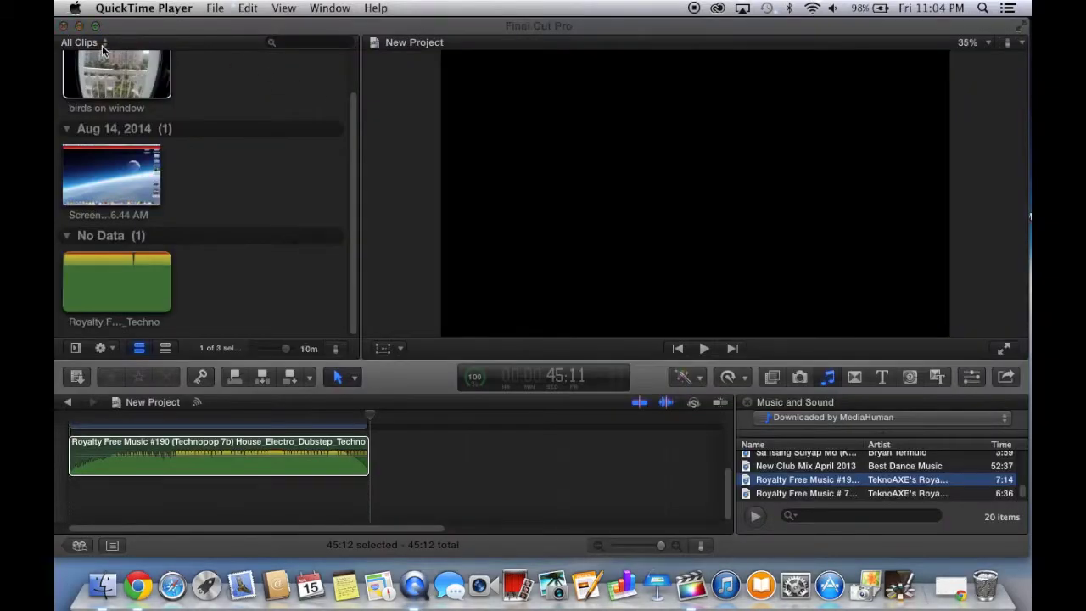
left_click(80, 25)
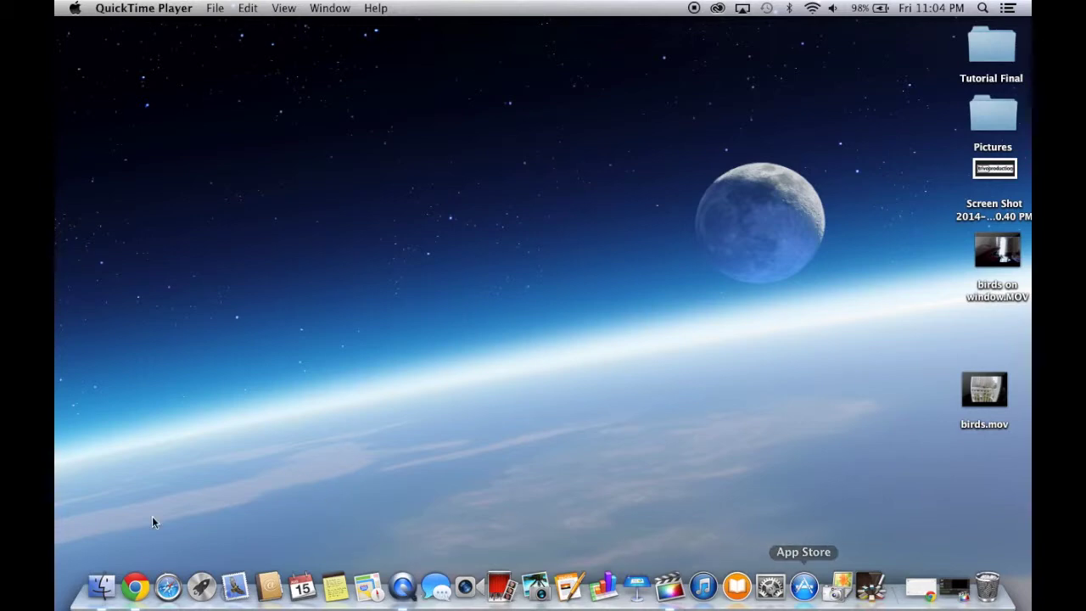
Reload YouTube's upload page in Chrome and start uploading birds.mov.
left_click(136, 586)
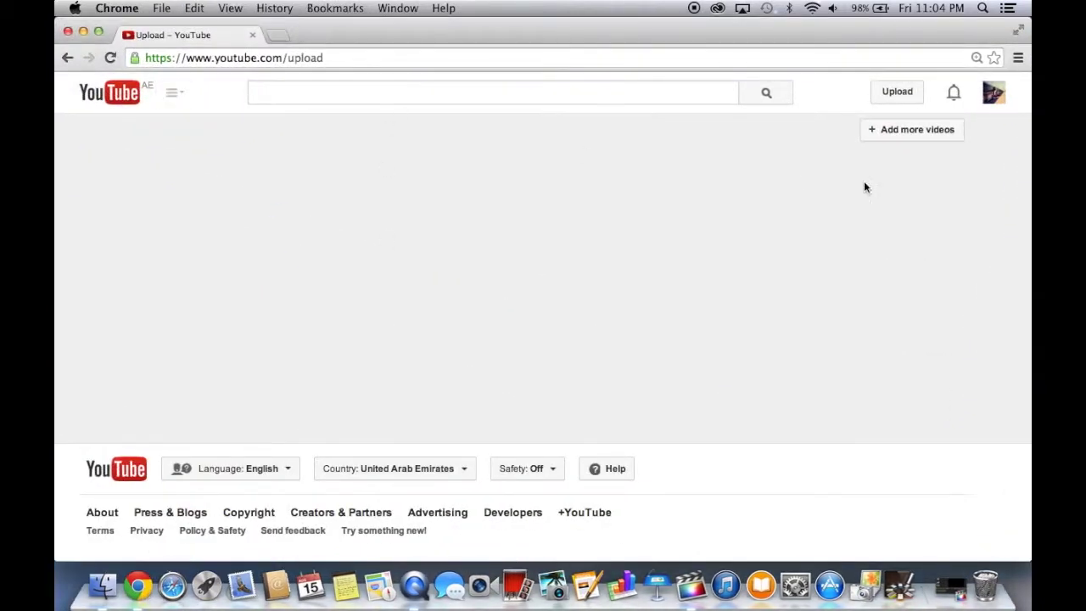
left_click(900, 99)
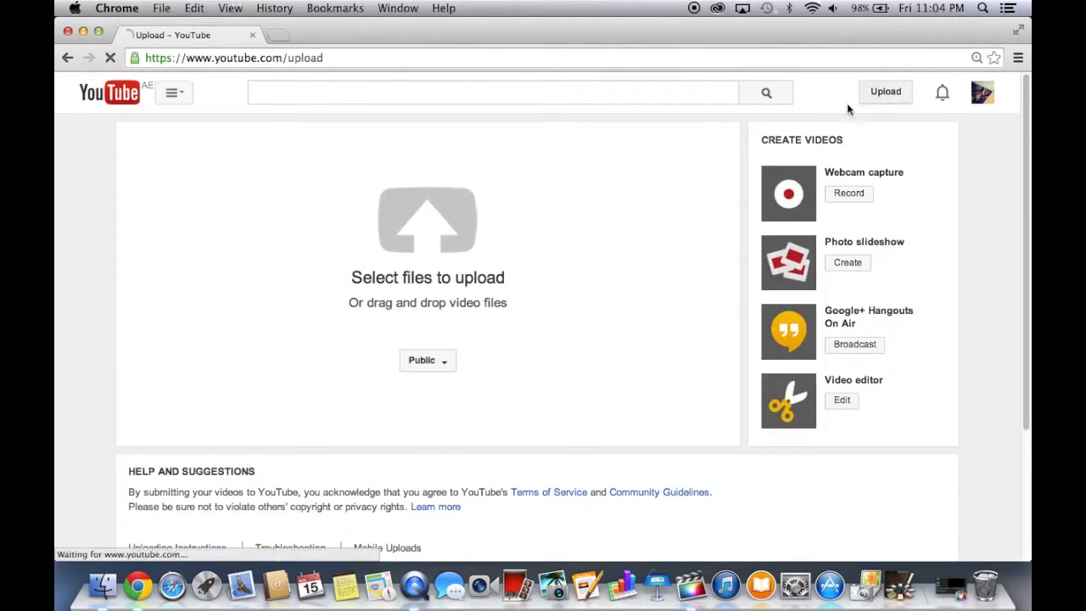
left_click(438, 227)
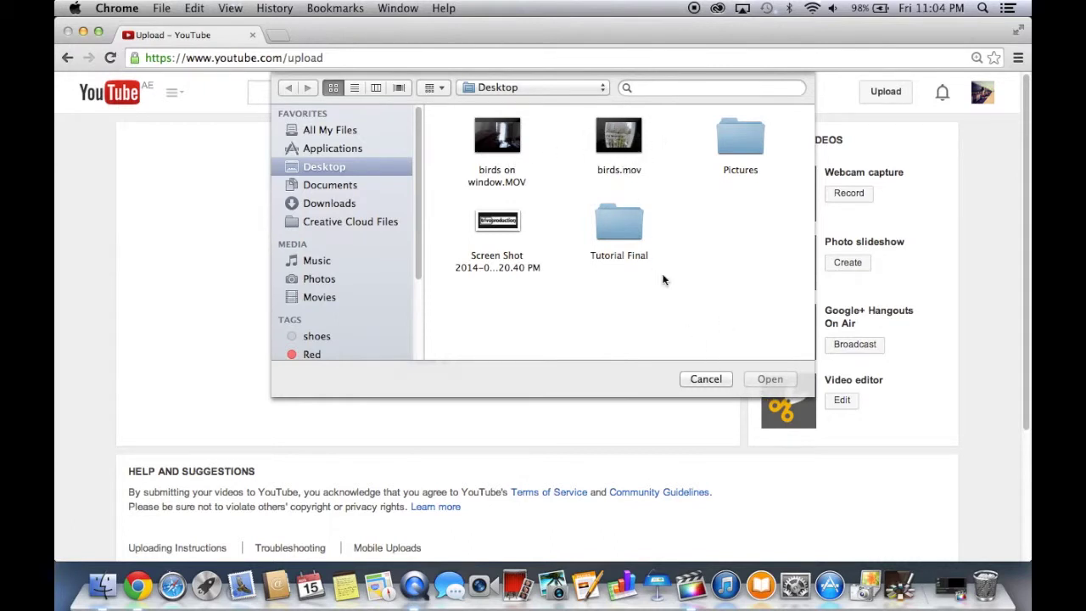
left_click(619, 145)
left_click(772, 377)
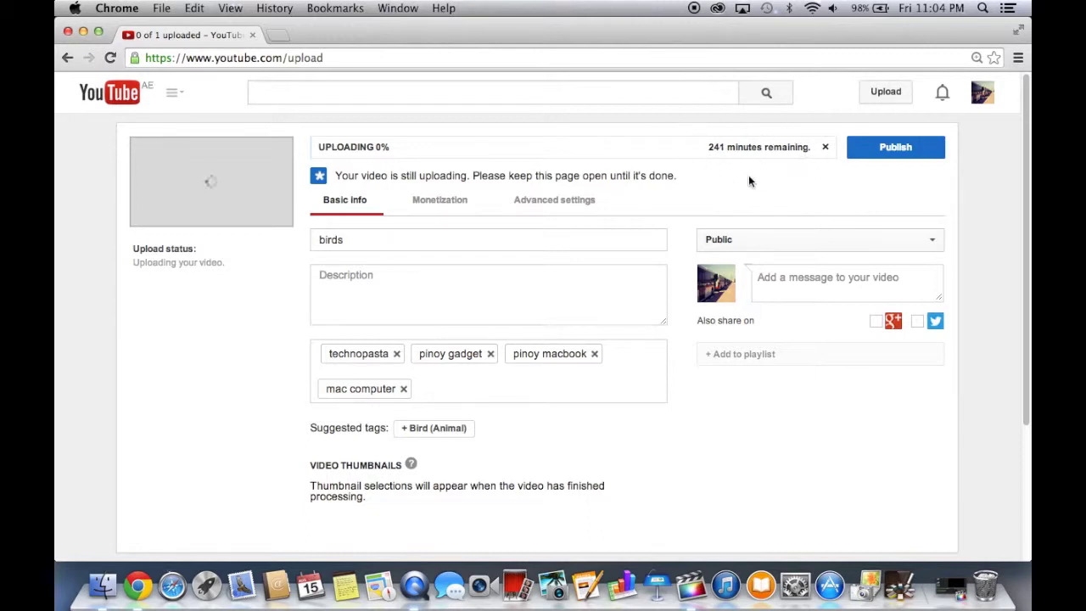
Cancel the birds.mov upload and minimize Chrome to show the desktop.
left_click(826, 148)
left_click(619, 327)
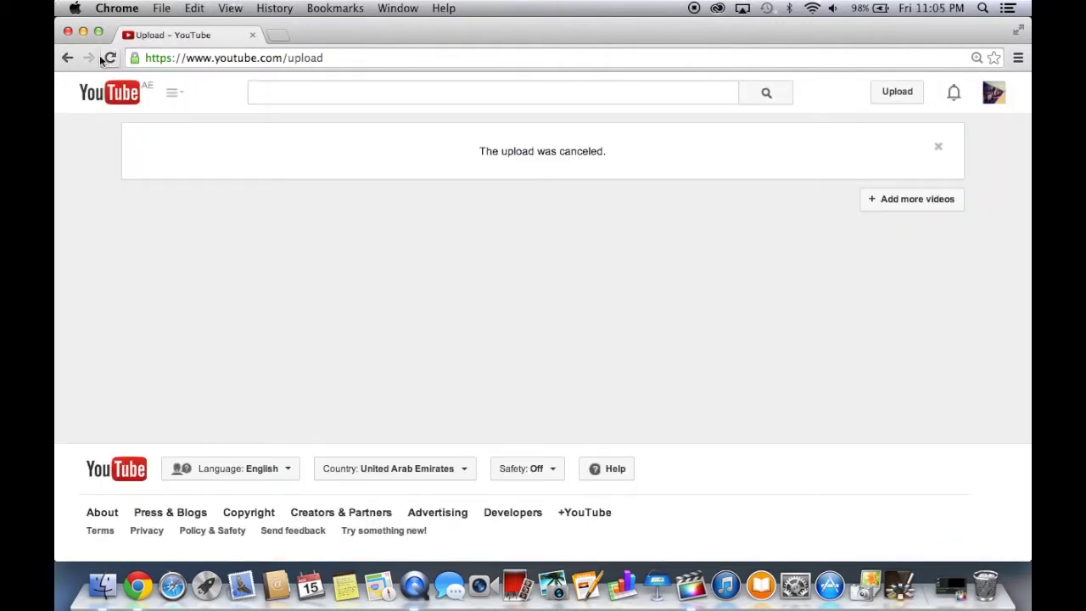
left_click(84, 32)
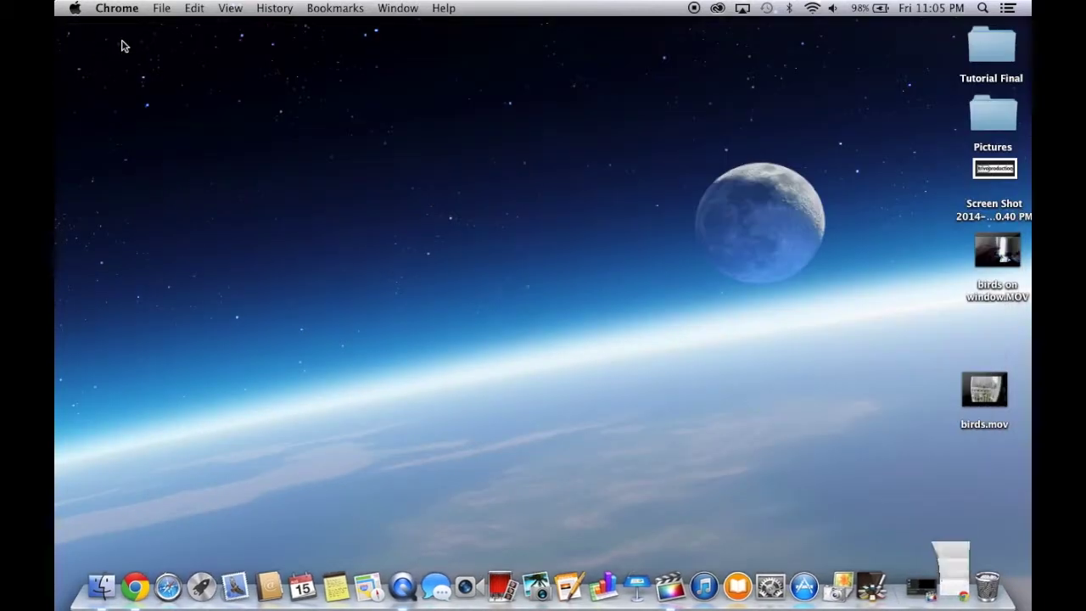
Restore Final Cut Pro and reopen New Project's Master File export on its Settings tab.
left_click(923, 588)
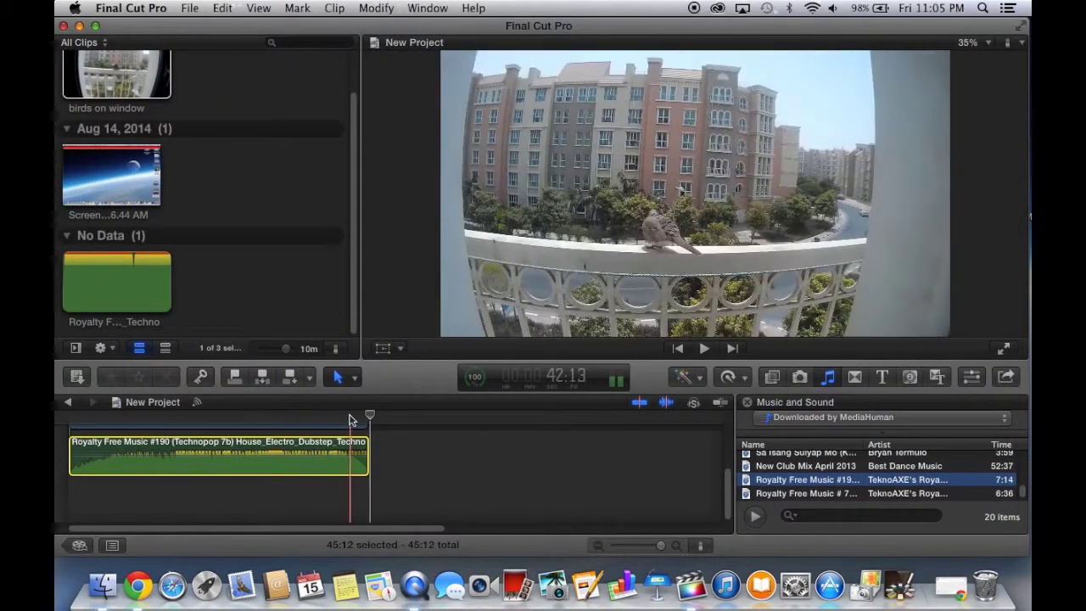
left_click(350, 421)
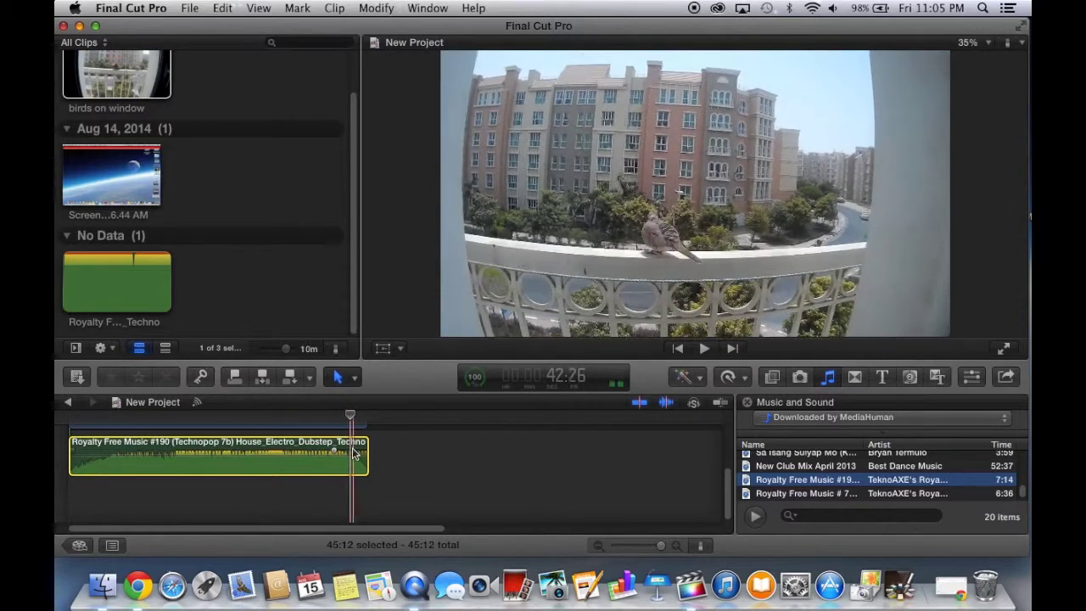
left_click(1007, 380)
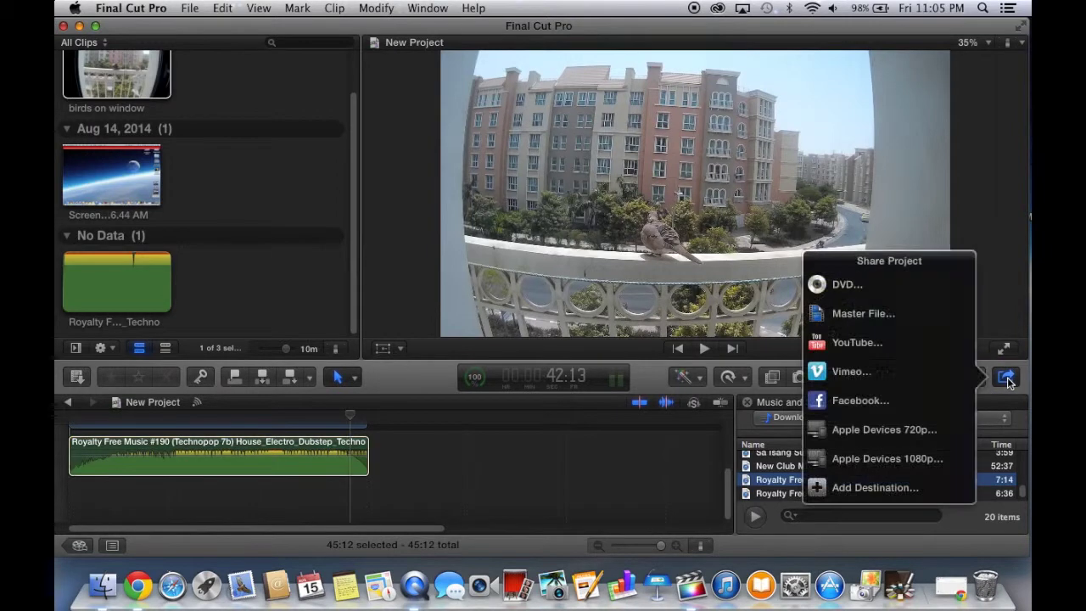
left_click(864, 314)
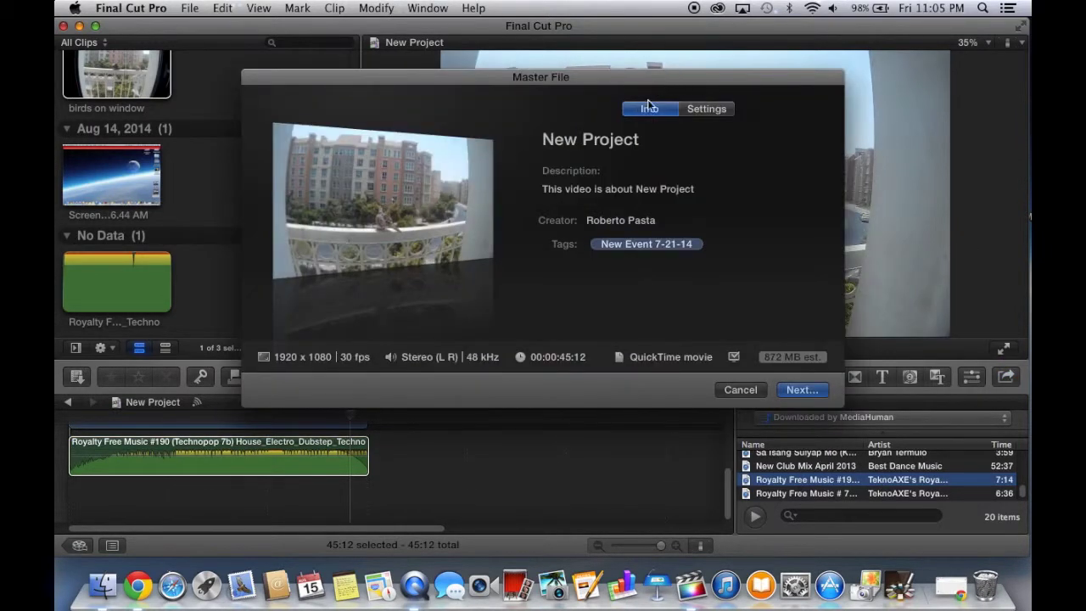
left_click(706, 110)
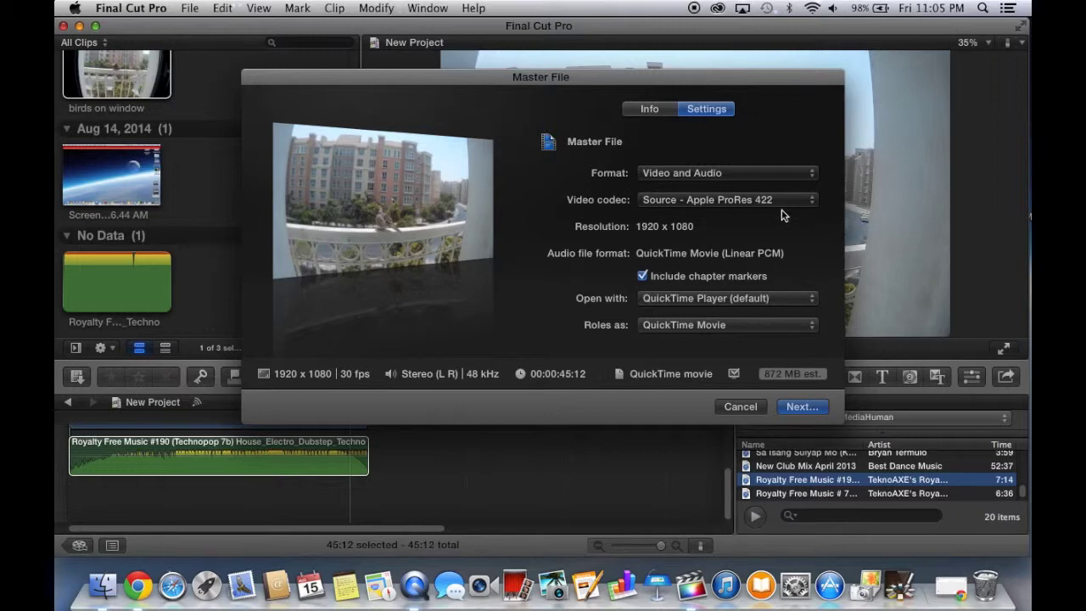
Change the master file's video codec to H.264 (about 127 MB) and continue to saving.
left_click(813, 202)
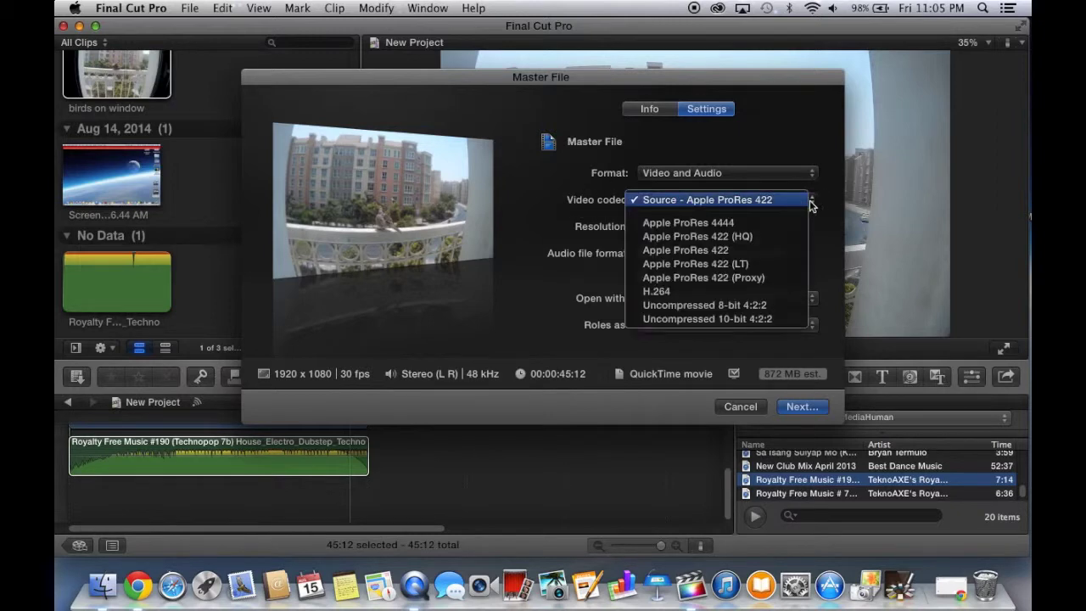
left_click(673, 293)
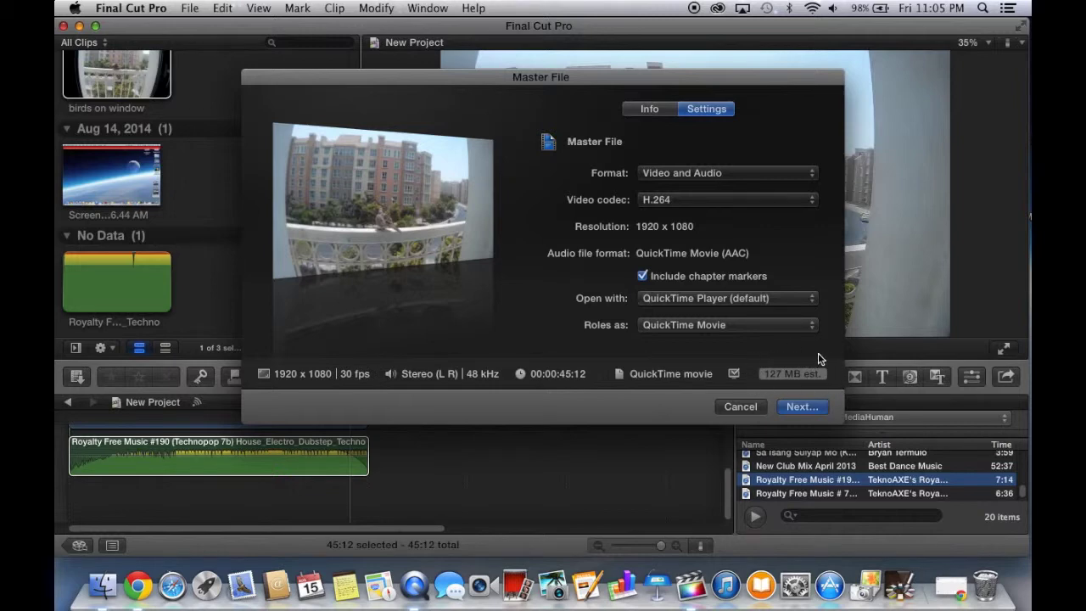
left_click(800, 407)
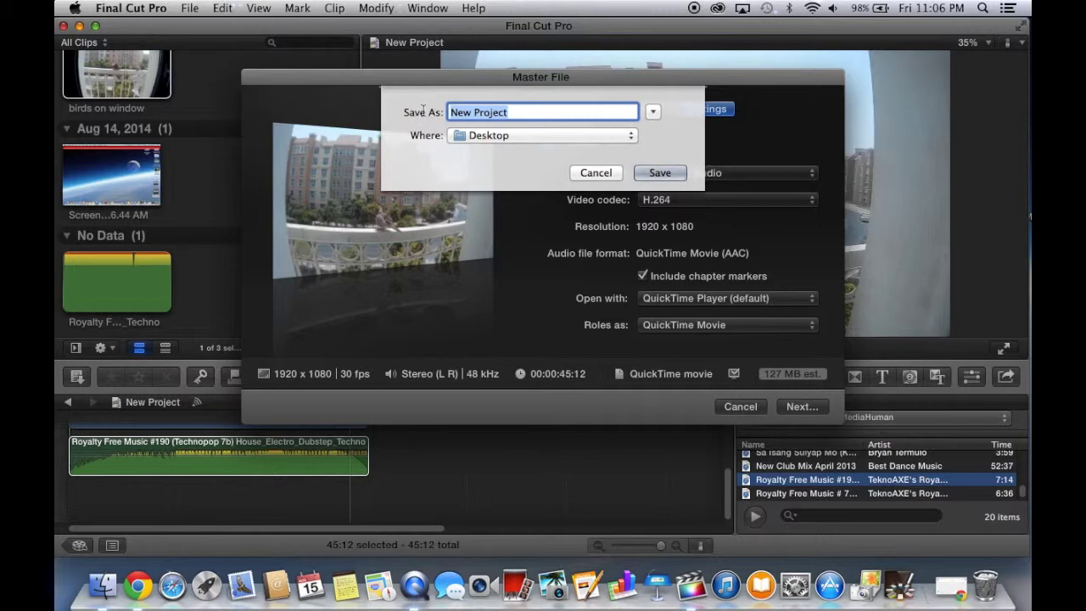
Name the H.264 export 'birds1' and save it to the Desktop.
type("n")
key("BackSpace")
type("birs")
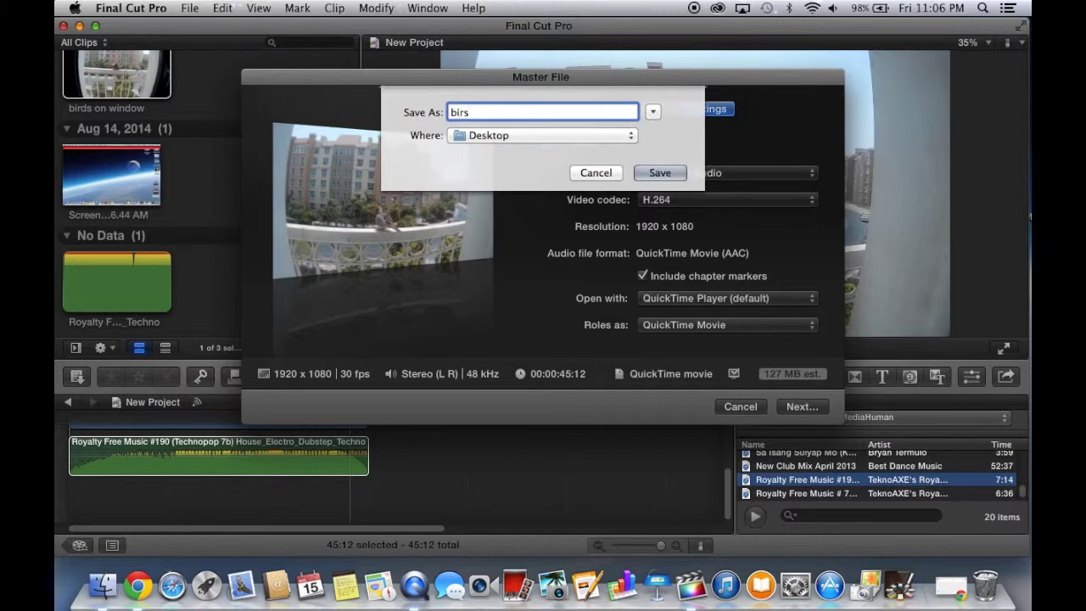
key("BackSpace")
type("ds1")
left_click(660, 173)
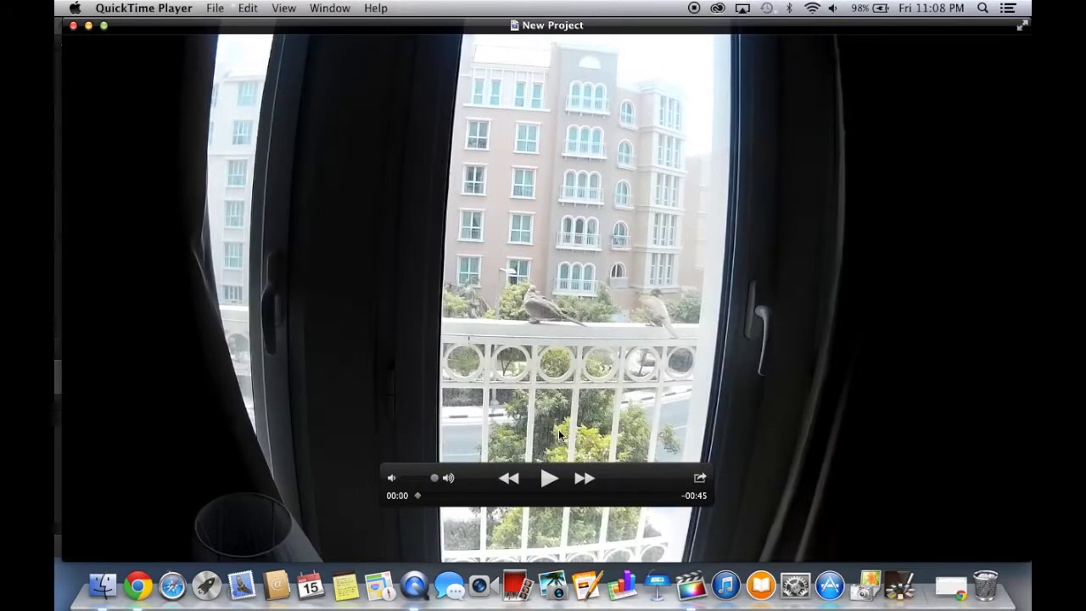
Play the H.264 movie, skipping to about 00:13, 00:25 and the end, then close it and minimize Final Cut Pro.
left_click(549, 479)
left_click(491, 499)
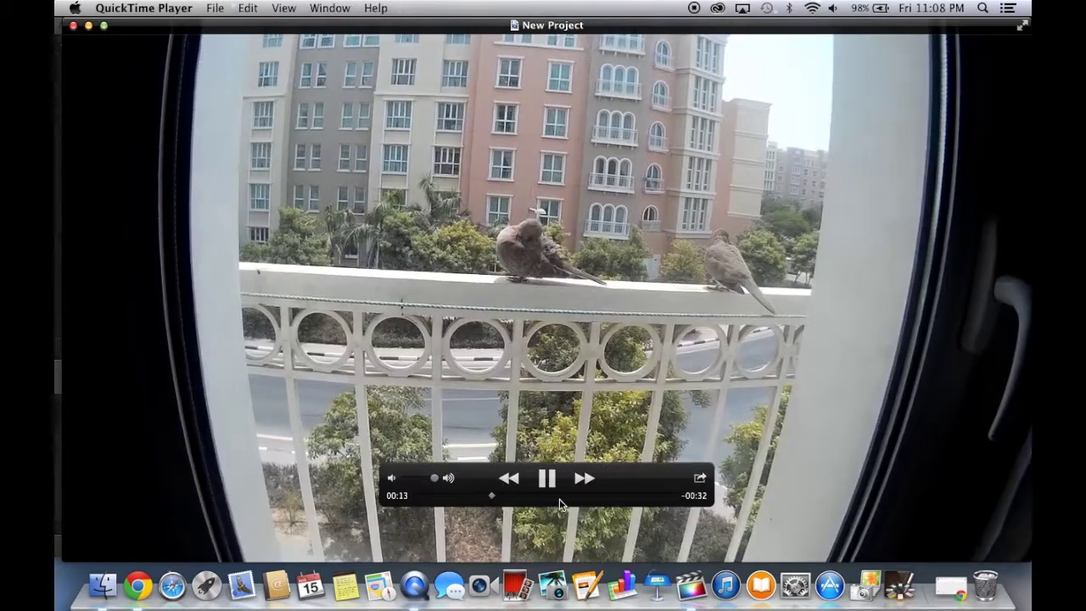
left_click(559, 499)
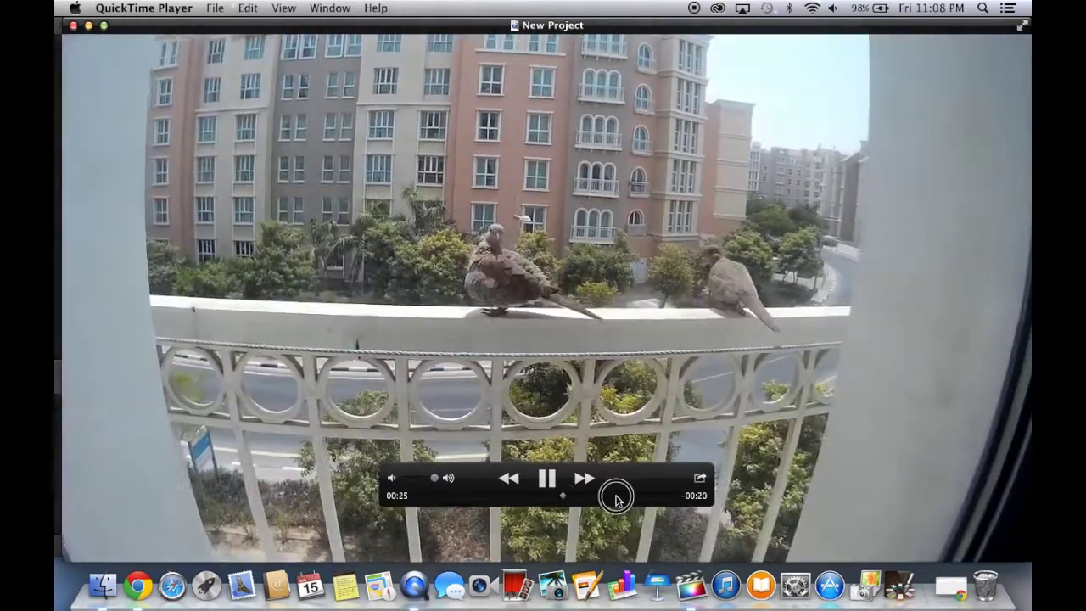
left_click(660, 499)
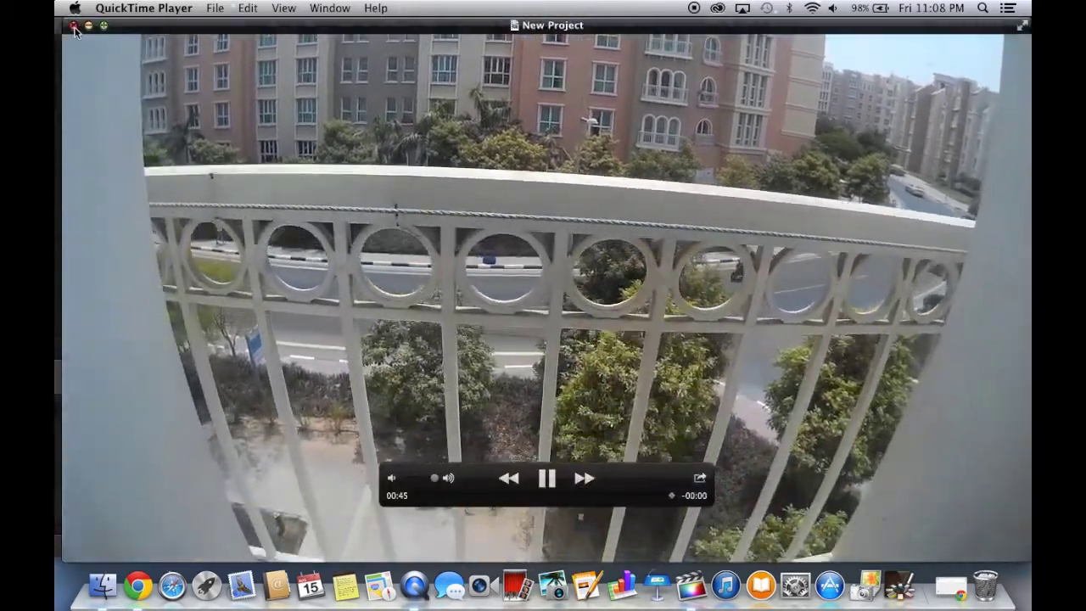
left_click(74, 26)
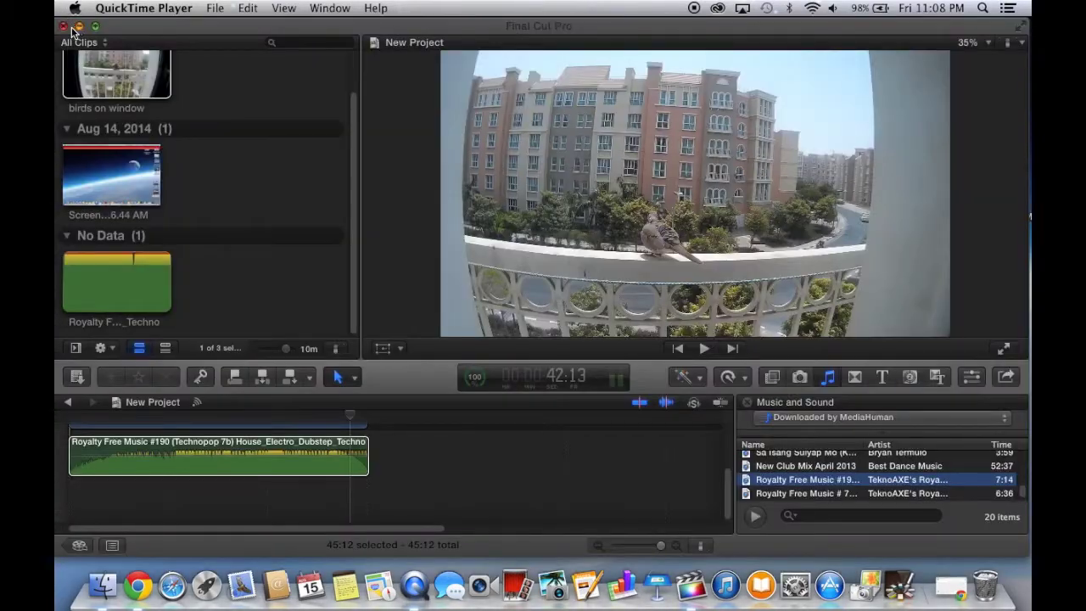
left_click(79, 27)
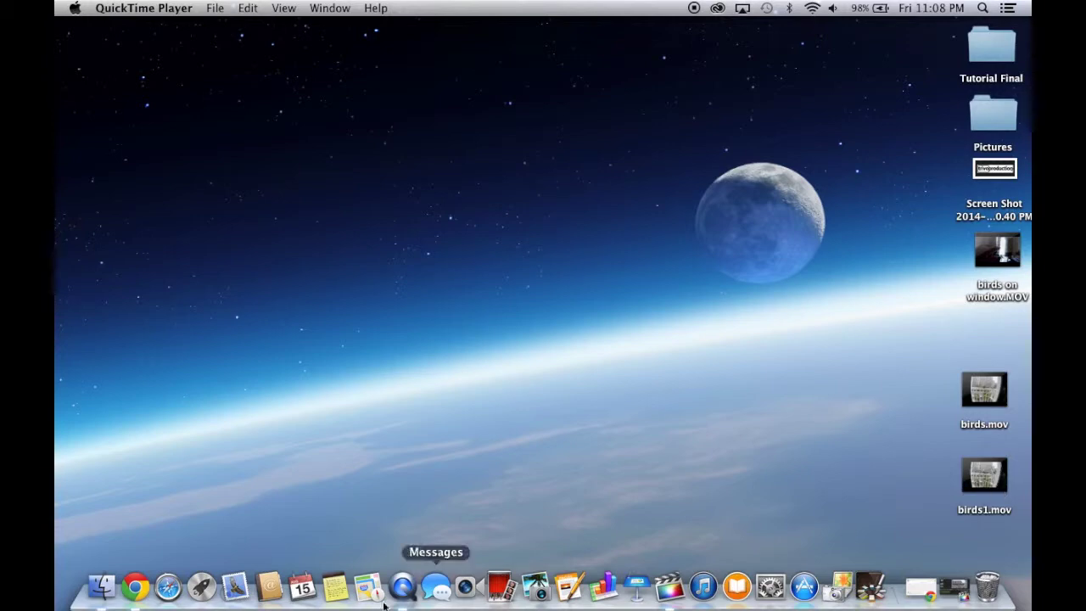
In Chrome, pick birds1.mov from the Desktop as a new YouTube upload.
left_click(138, 588)
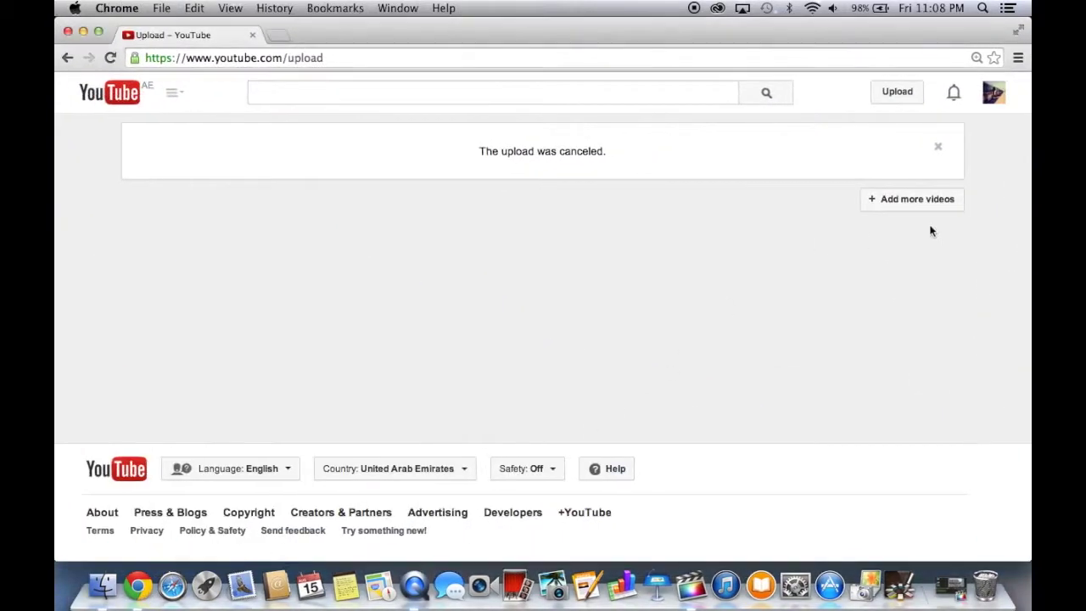
left_click(898, 93)
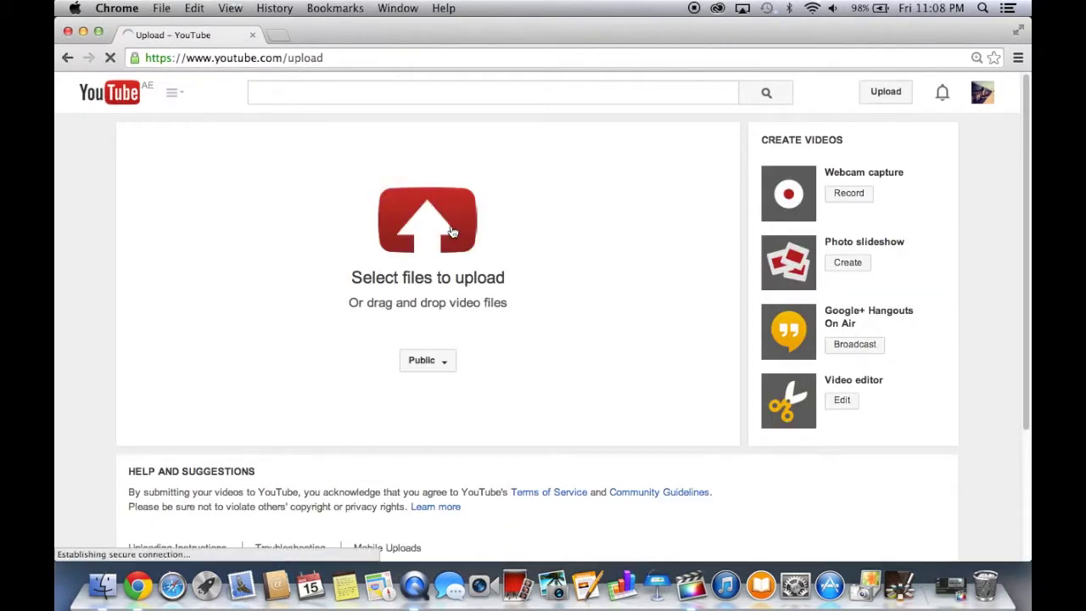
left_click(453, 230)
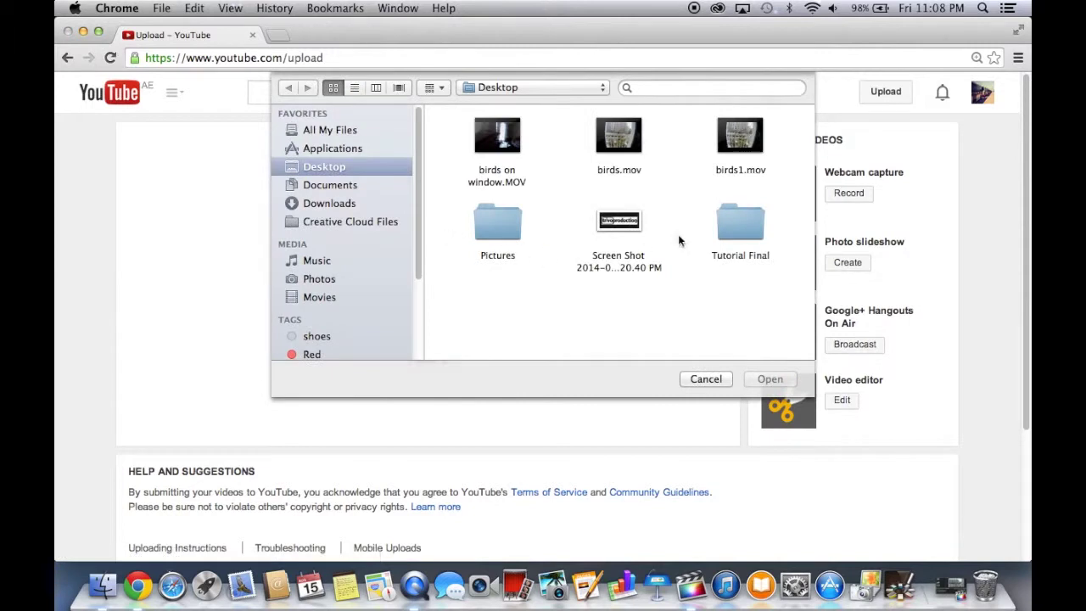
left_click(740, 144)
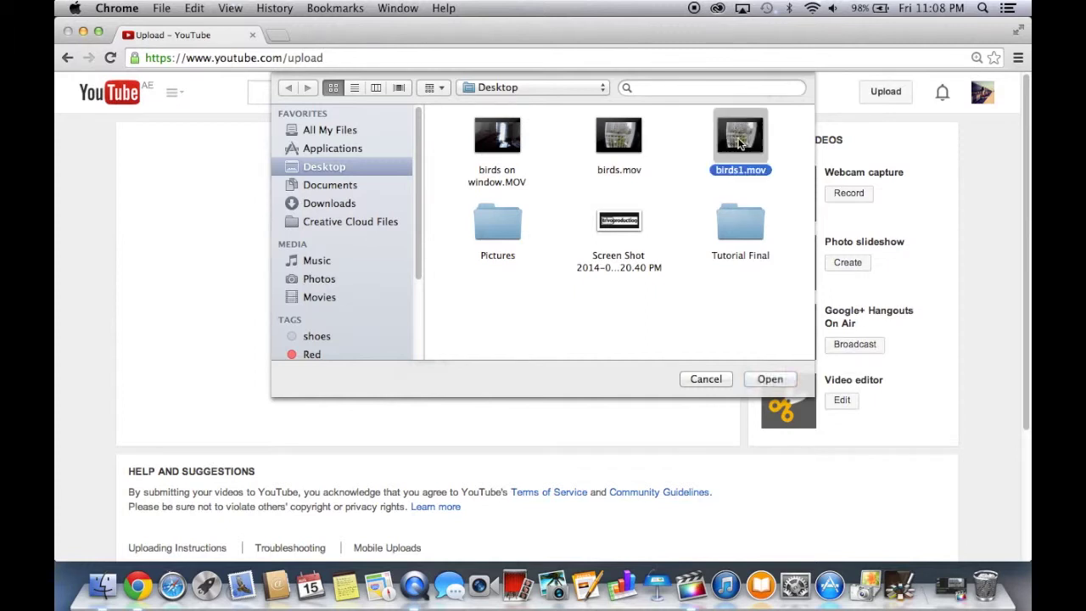
left_click(769, 380)
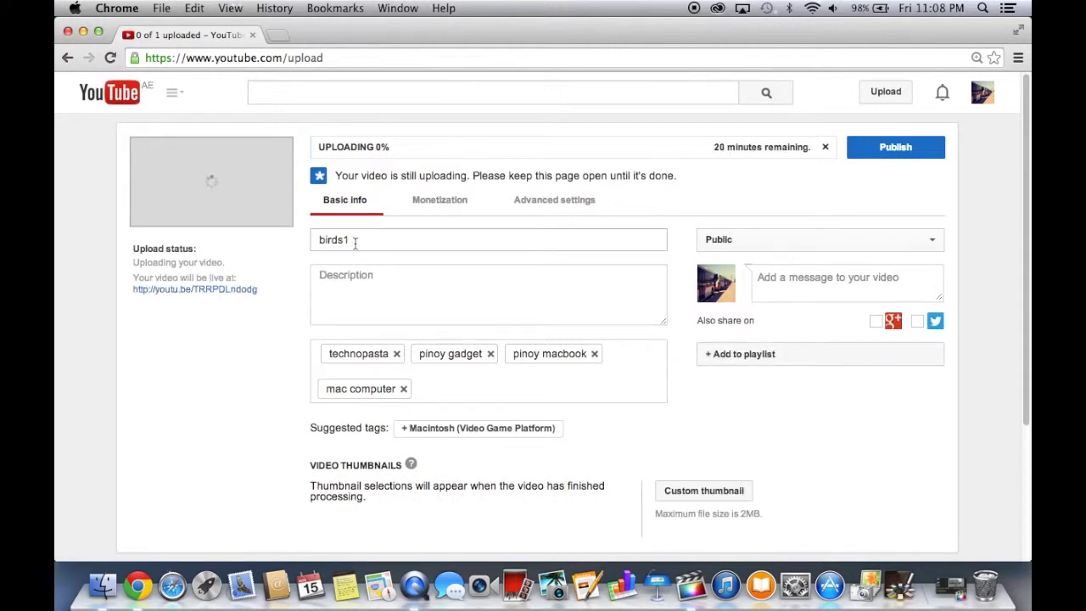
Replace the birds1 title with 'Birds' and enter the description 'birds on my window'.
left_click_drag(355, 242, 306, 238)
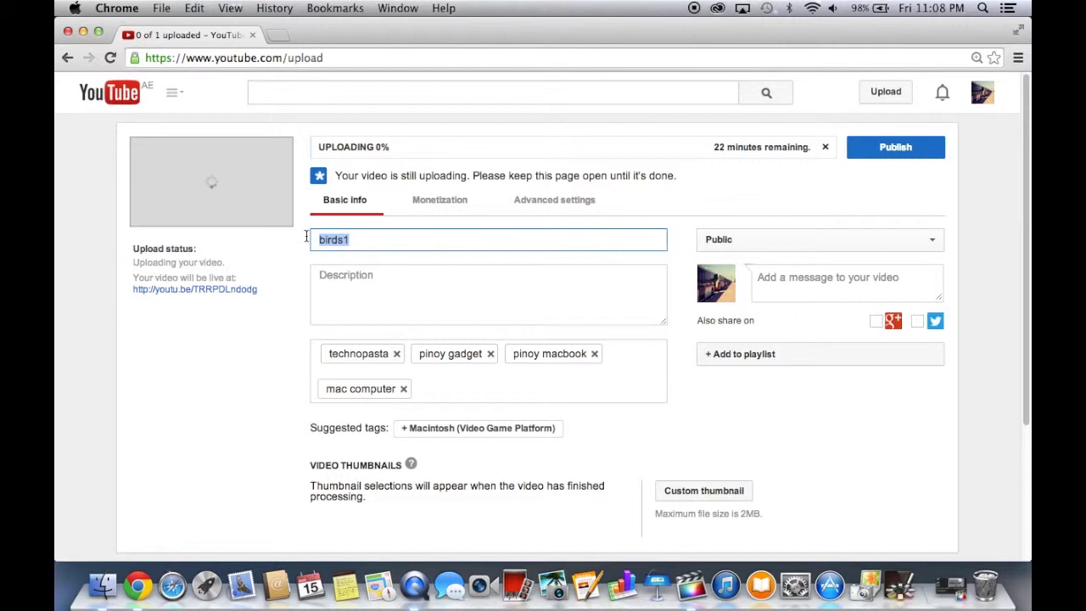
type("Bi")
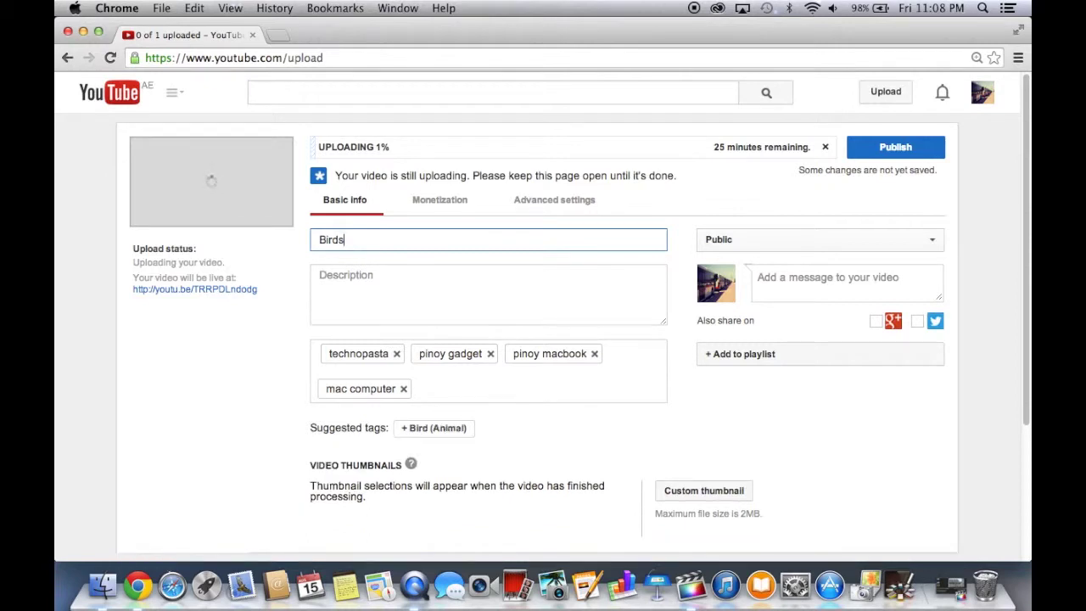
left_click(348, 278)
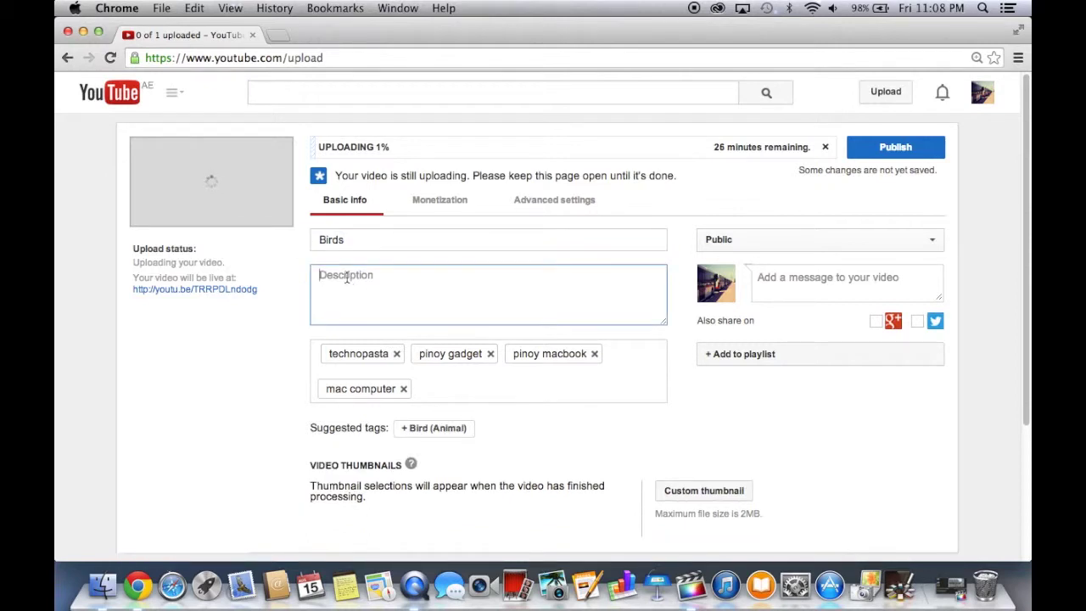
type("birds")
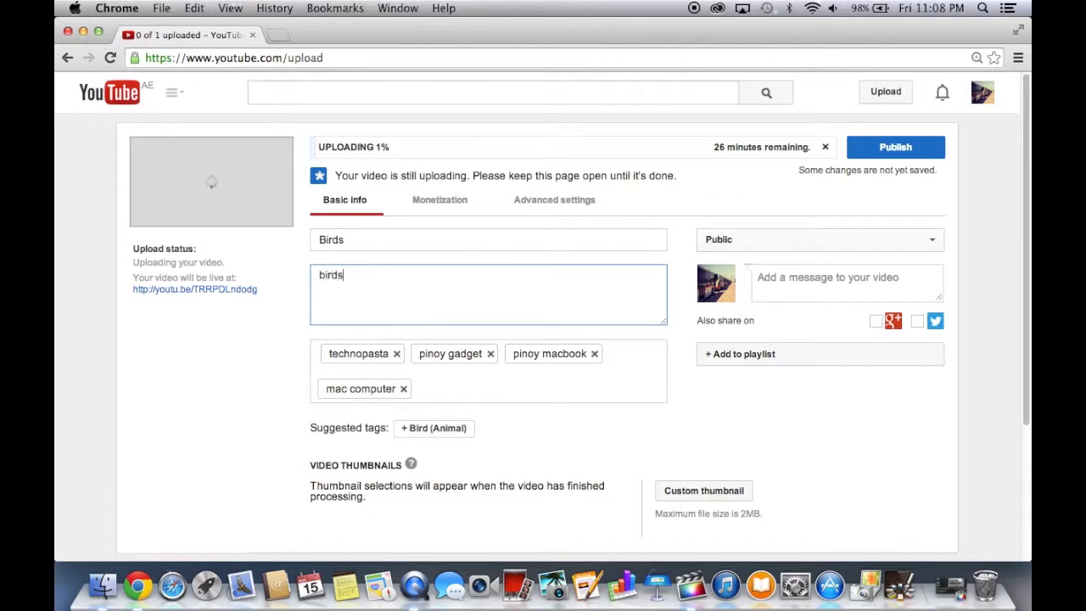